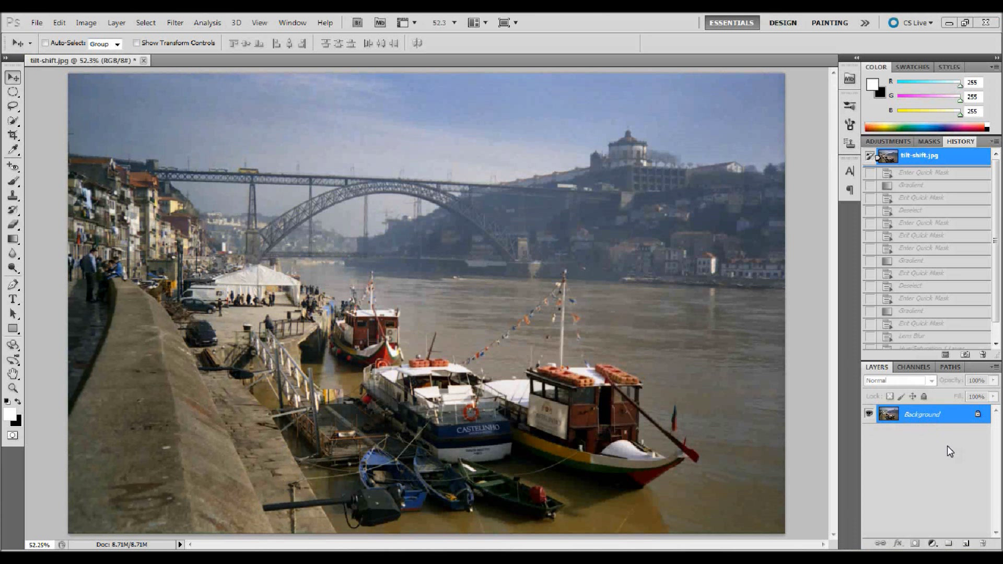
left_click(293, 23)
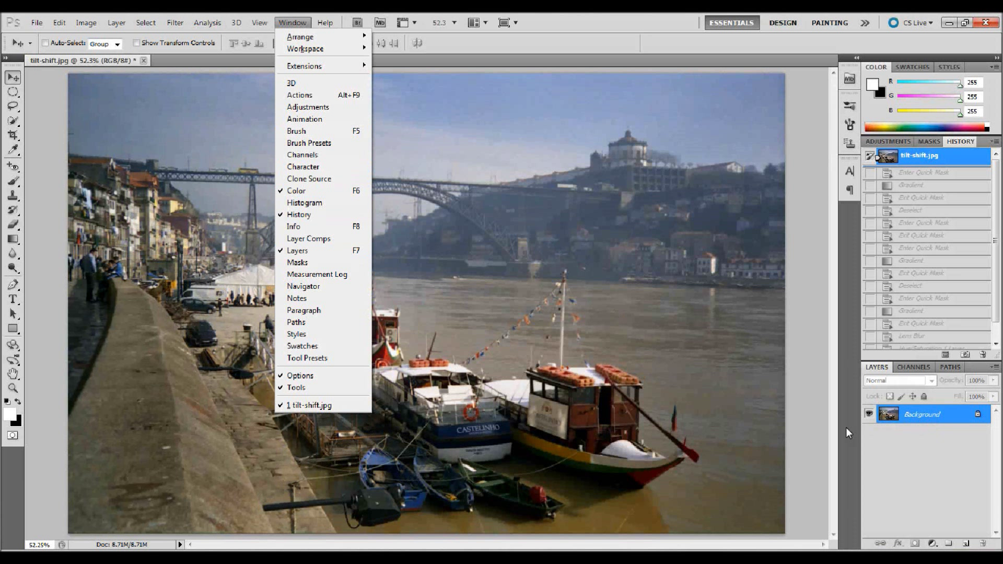
left_click(955, 488)
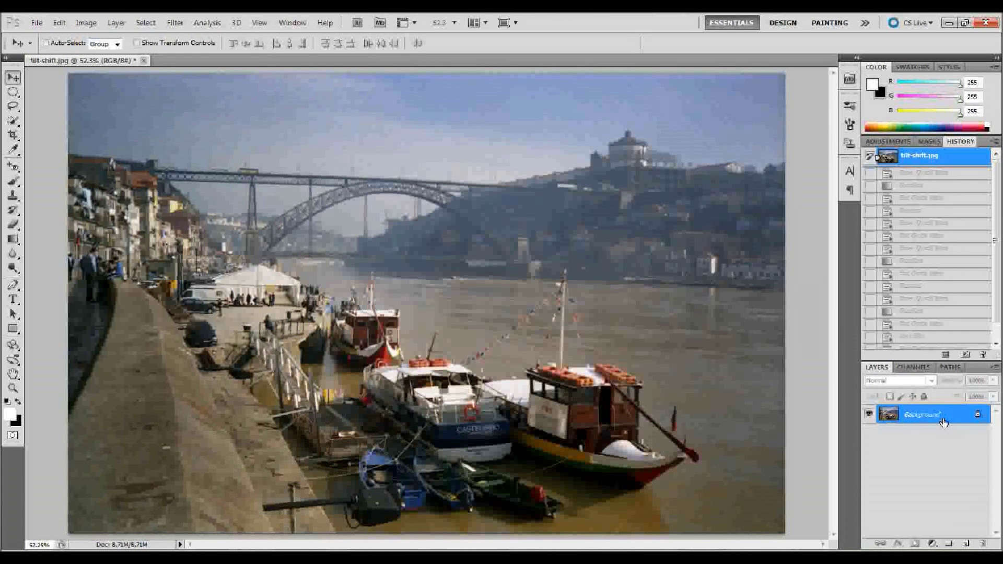
Step: Duplicate the Background layer and hide the original
left_click_drag(956, 415, 966, 542)
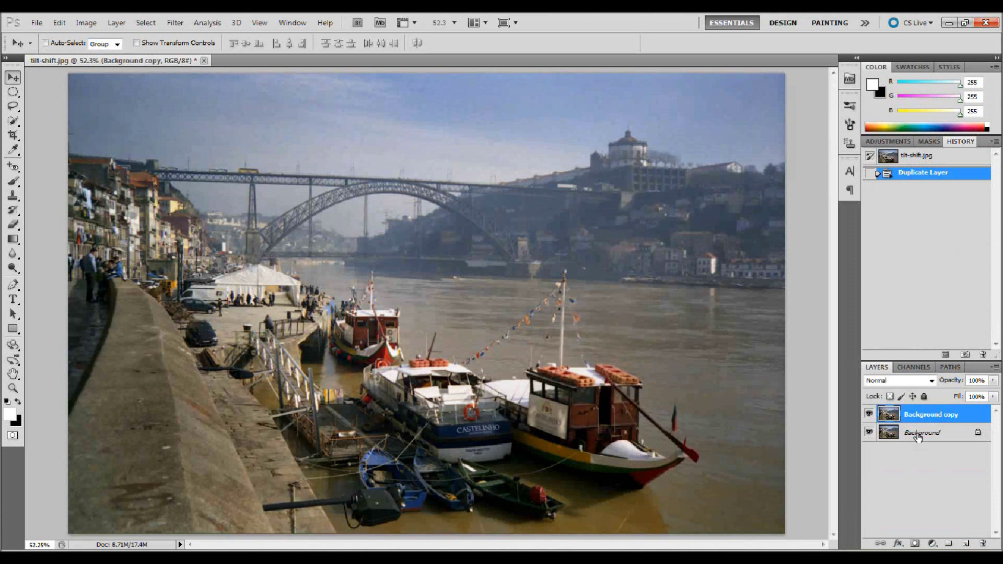
left_click(869, 433)
Step: Rename the duplicated layer to tilt-shift
double_click(924, 416)
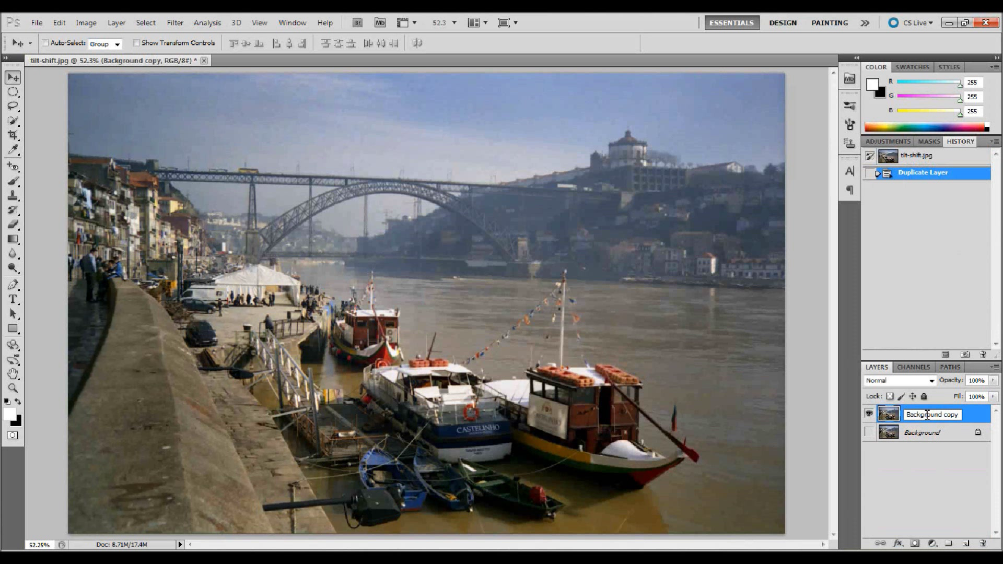
key("ctrl+a")
type("ti")
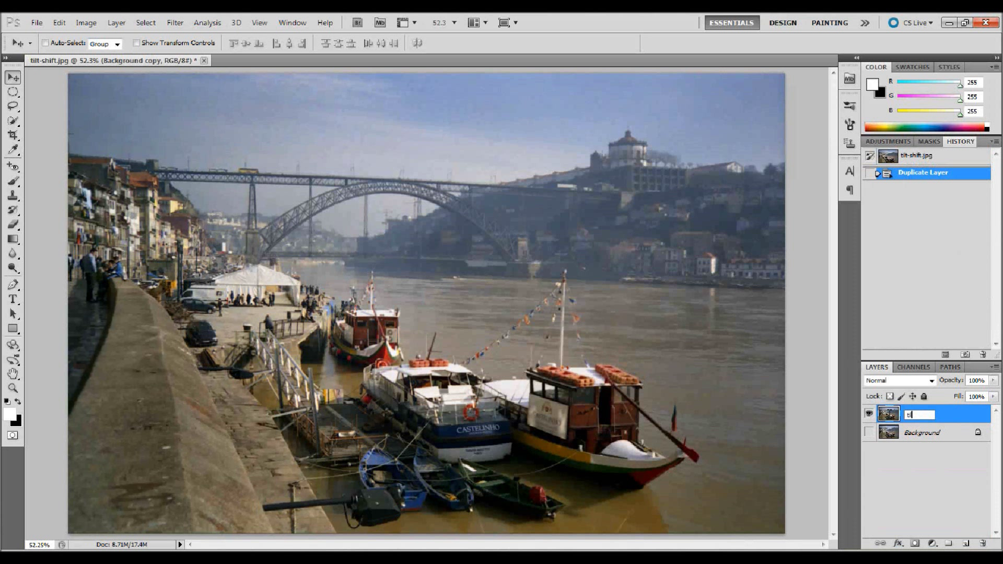
type("lt-shift")
key("Return")
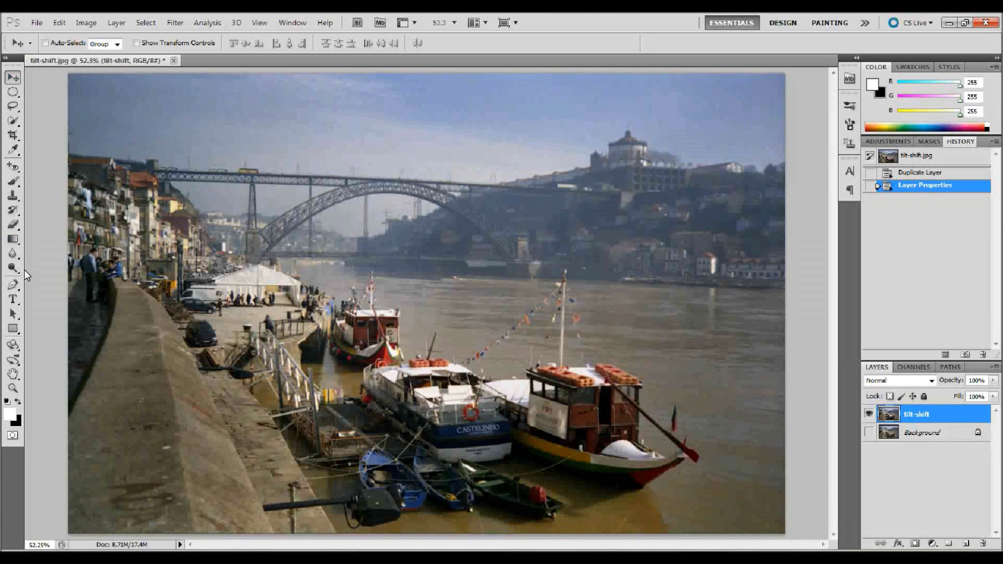
left_click(13, 344)
left_click(13, 437)
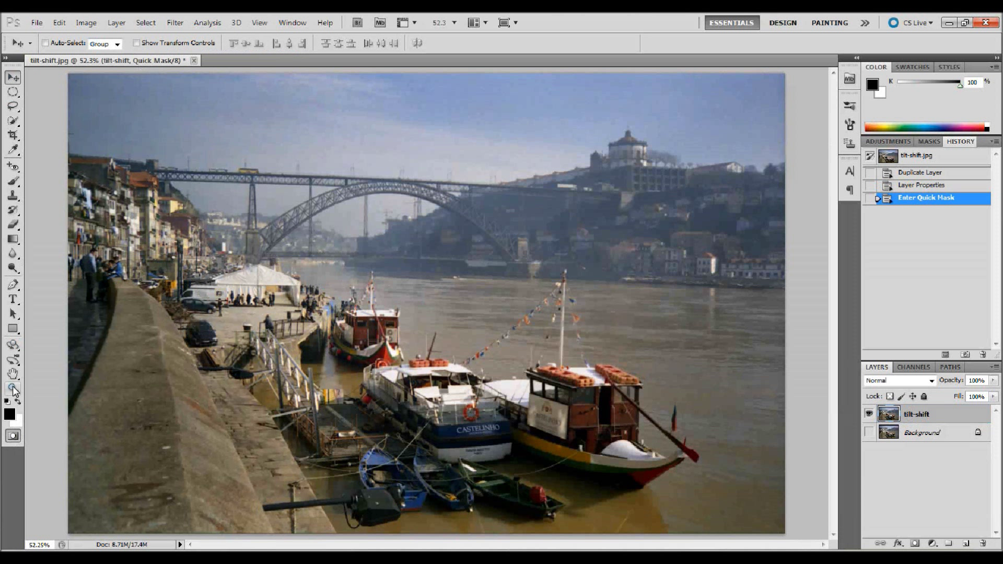
left_click(13, 436)
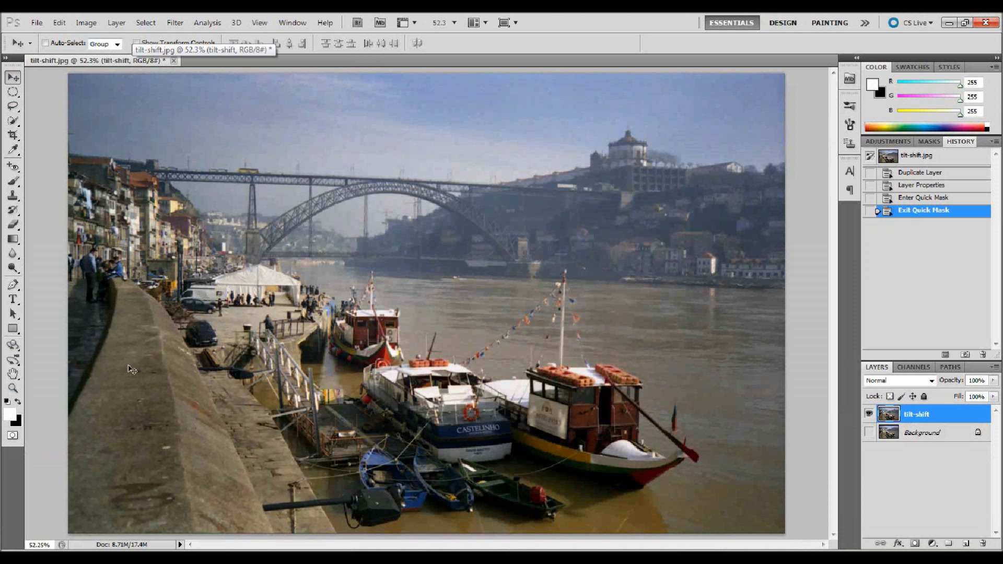
Step: Enter Quick Mask mode on the tilt-shift layer and switch to the Gradient tool
key("q")
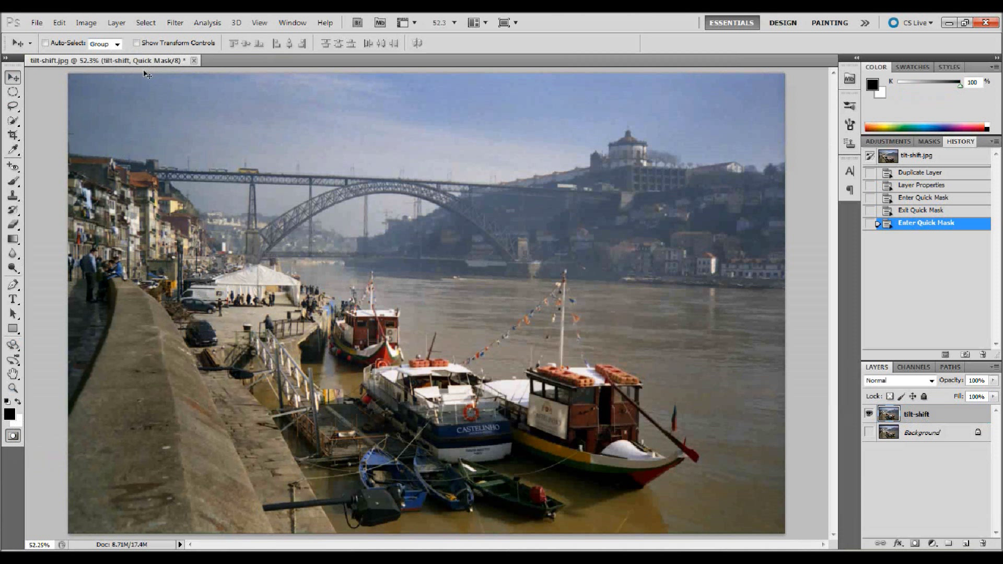
left_click(12, 241)
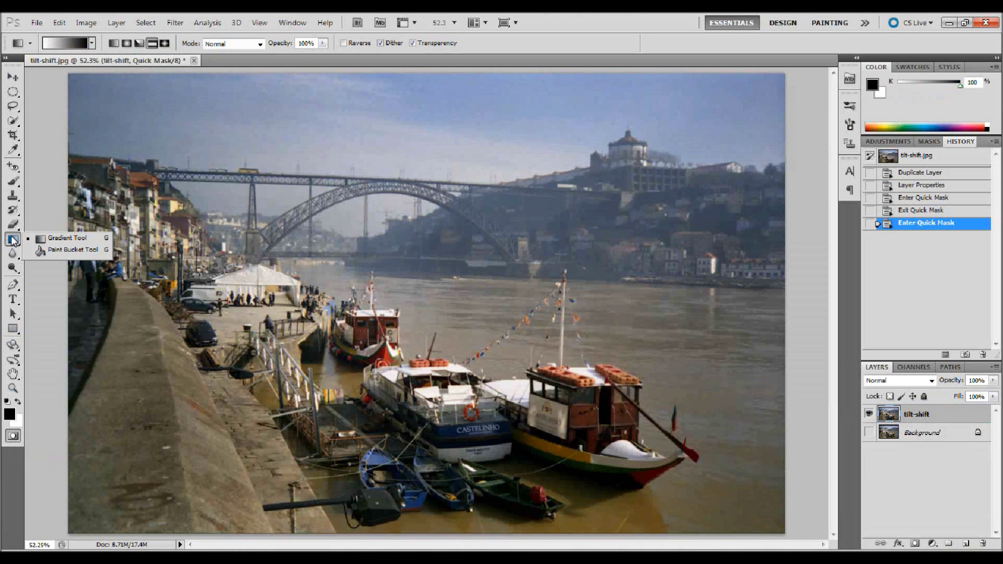
left_click(61, 240)
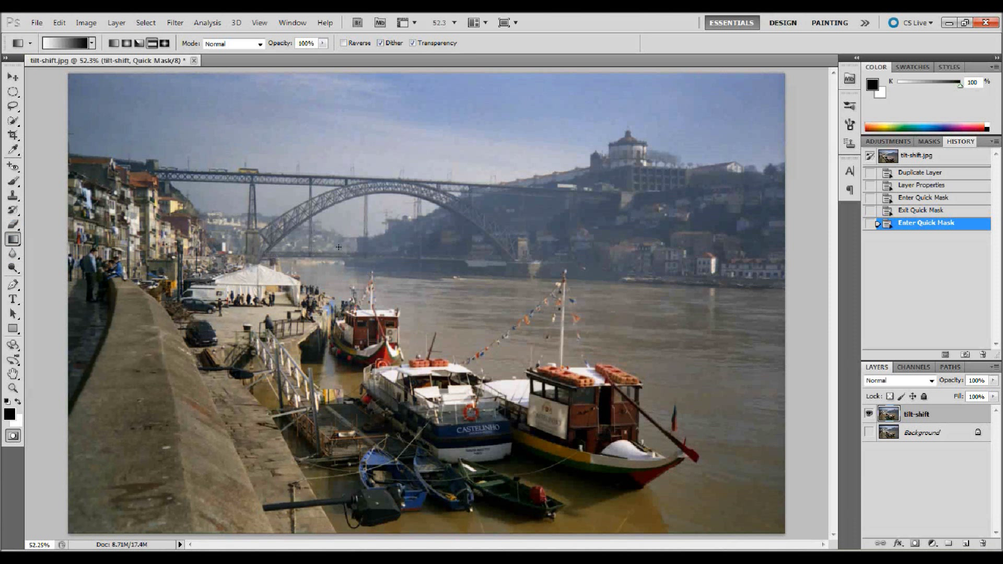
Step: Try reflected gradient masks centred just below the bridge, convert the second one into a selection and deselect it
left_click_drag(345, 329, 338, 398)
left_click_drag(337, 410, 336, 410)
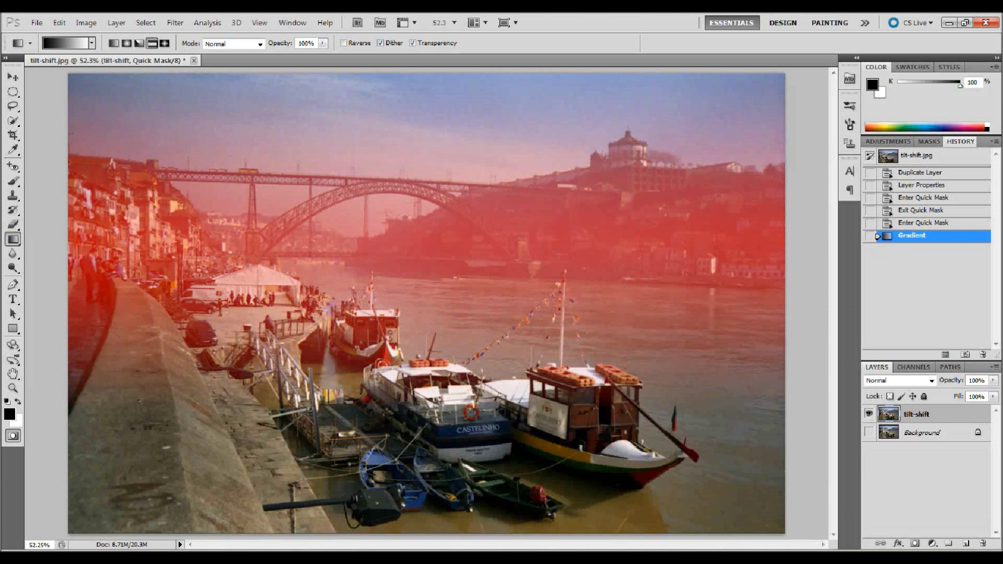
key("ctrl+z")
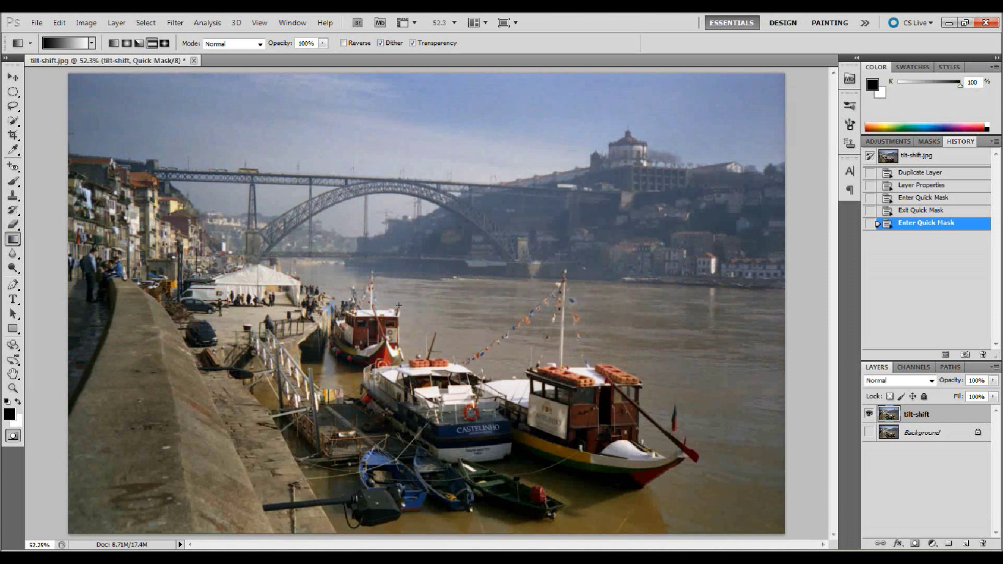
mouse_move(405, 242)
left_mouse_down()
mouse_move(402, 442)
mouse_move(402, 387)
left_mouse_up()
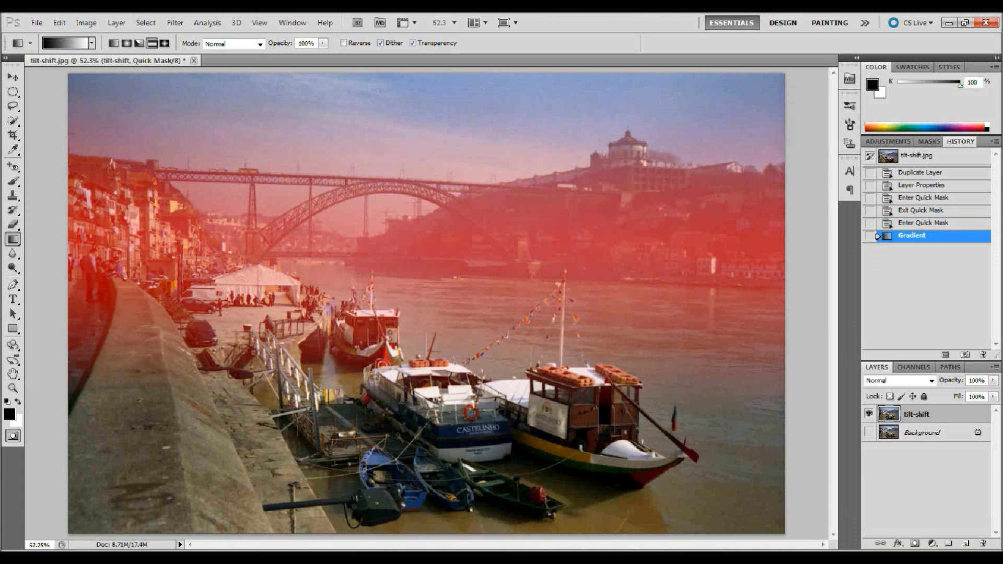
key("q")
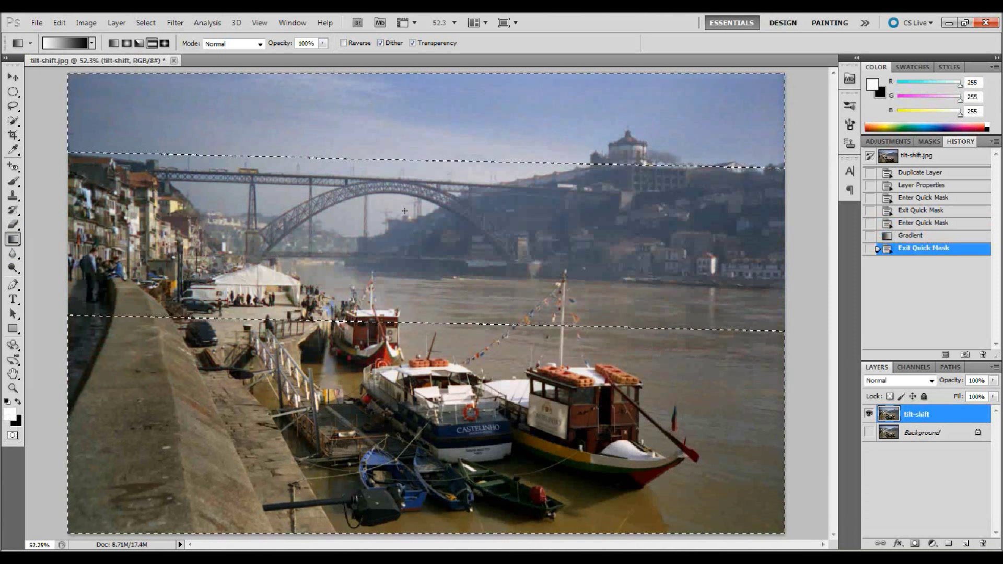
key("ctrl+d")
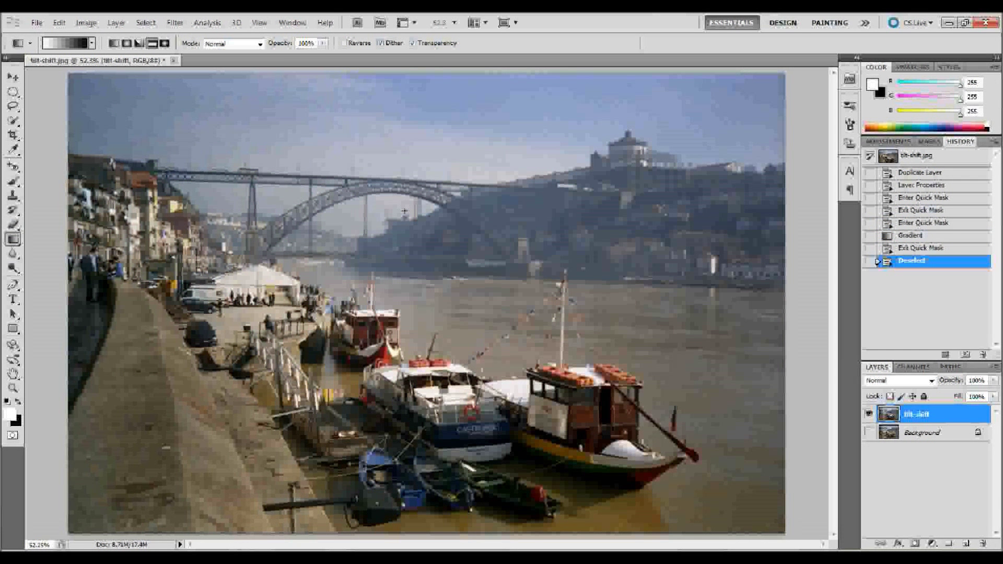
Step: Draw a vertical reflected gradient in Quick Mask centred on the tent and red boat area, and convert the mask into a selection
key("q")
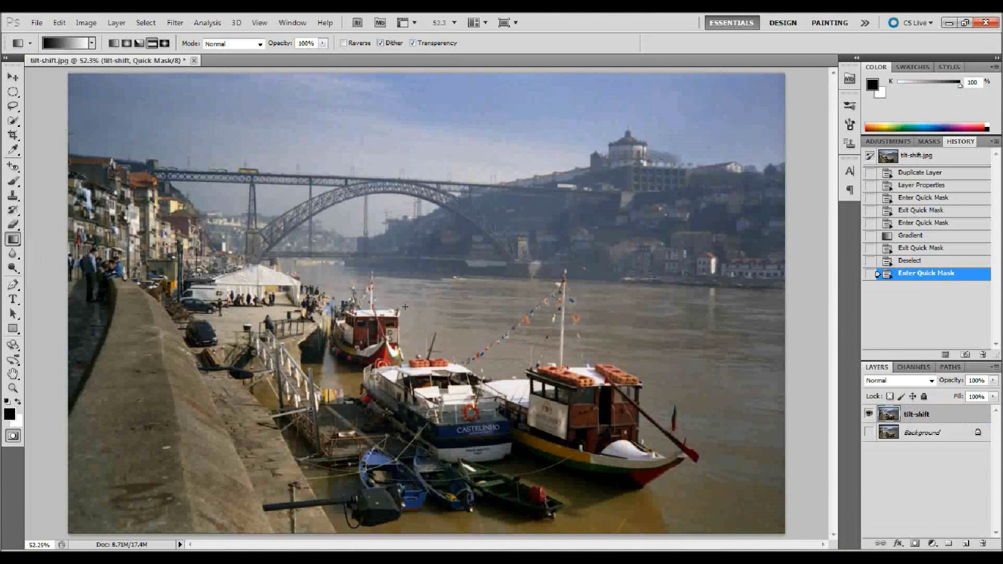
left_click_drag(405, 378, 405, 209)
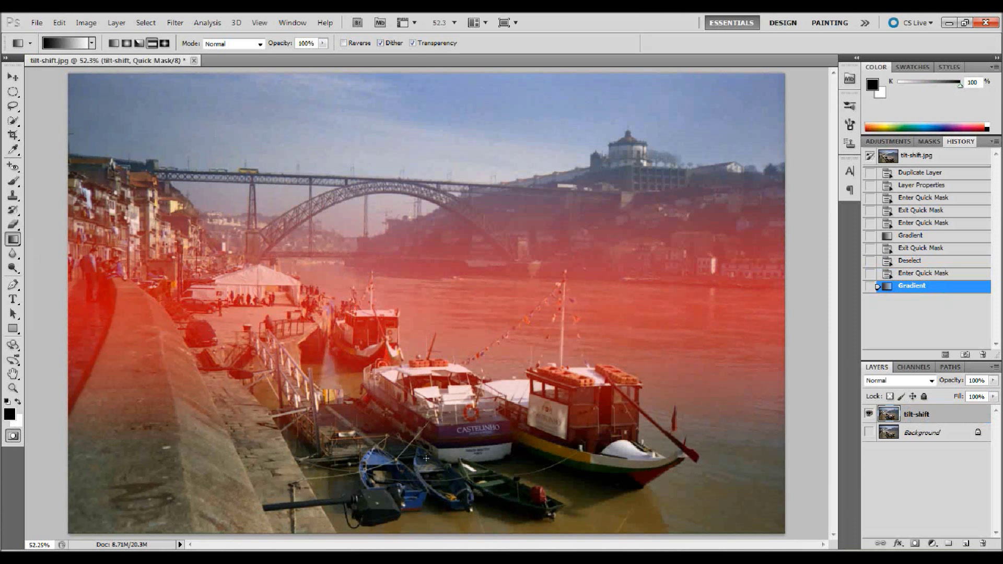
key("q")
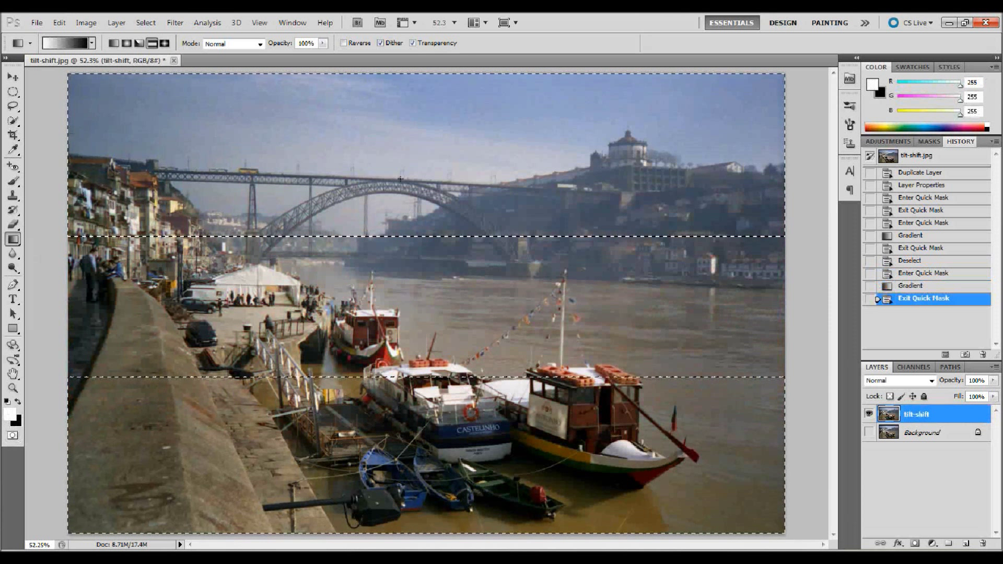
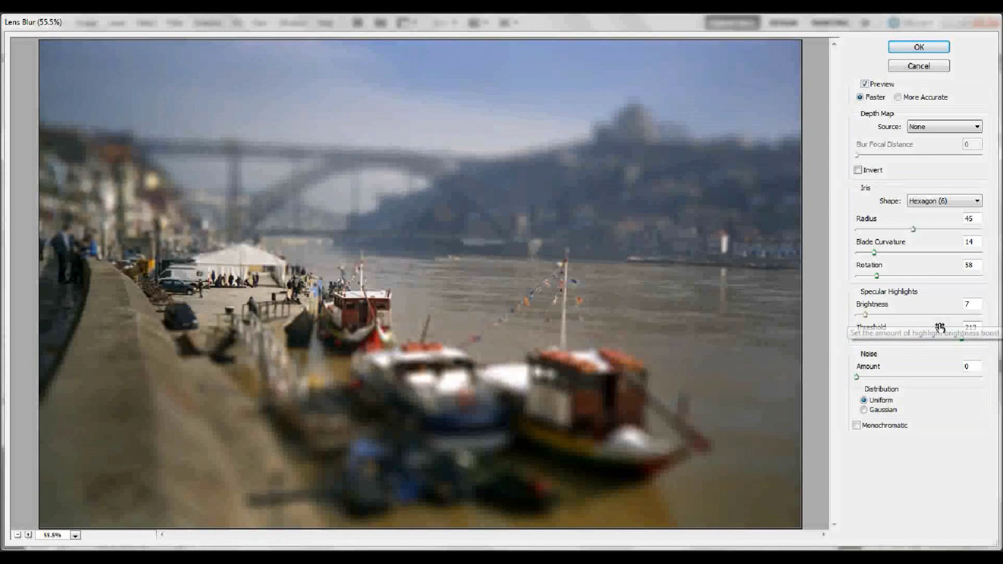
Step: Try a noise amount of 10 in the Lens Blur filter and set it back to 0
left_click(858, 378)
left_click_drag(858, 377, 870, 377)
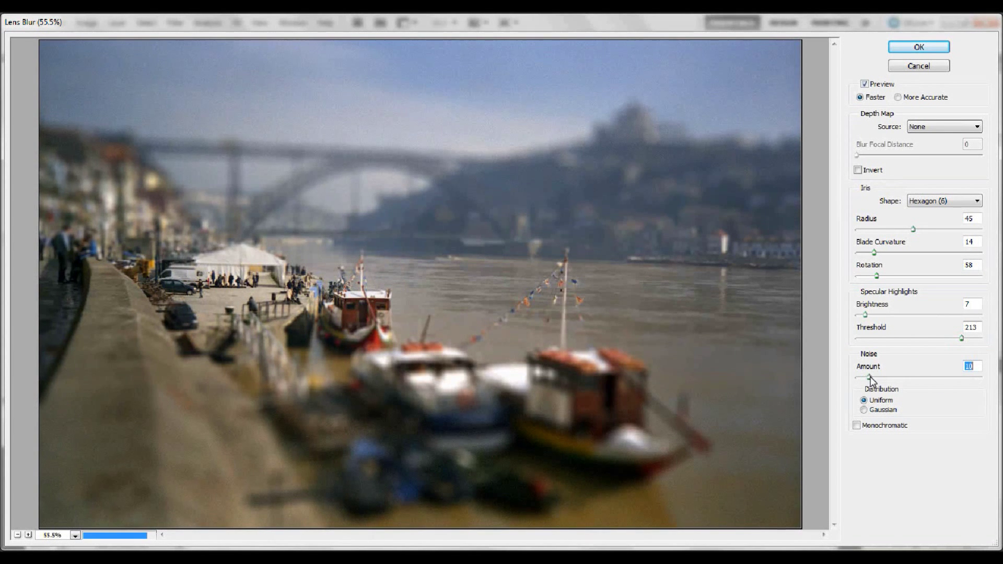
left_click_drag(870, 377, 856, 378)
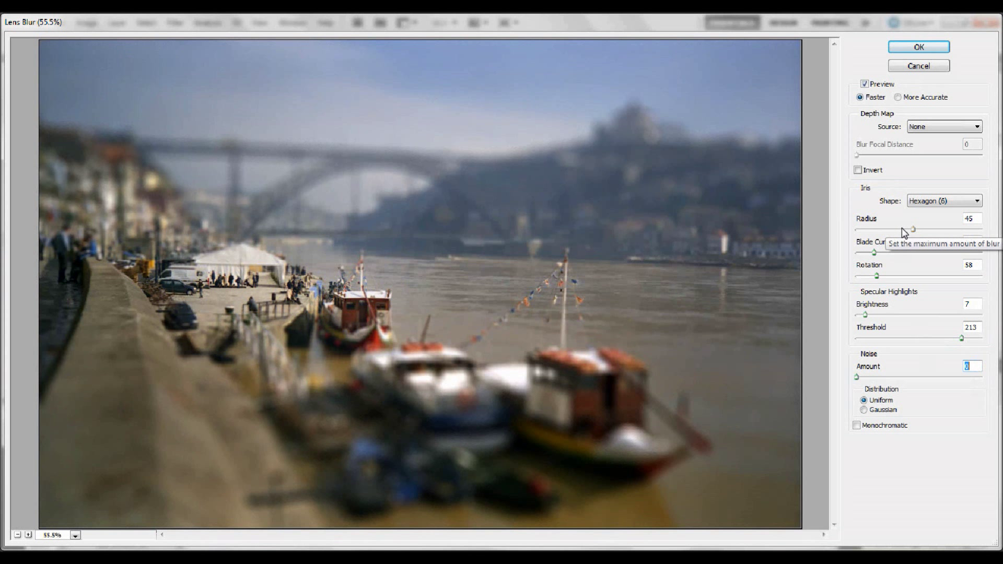
Step: Apply the Lens Blur filter to the tilt-shift layer and clear the selection
left_click(915, 52)
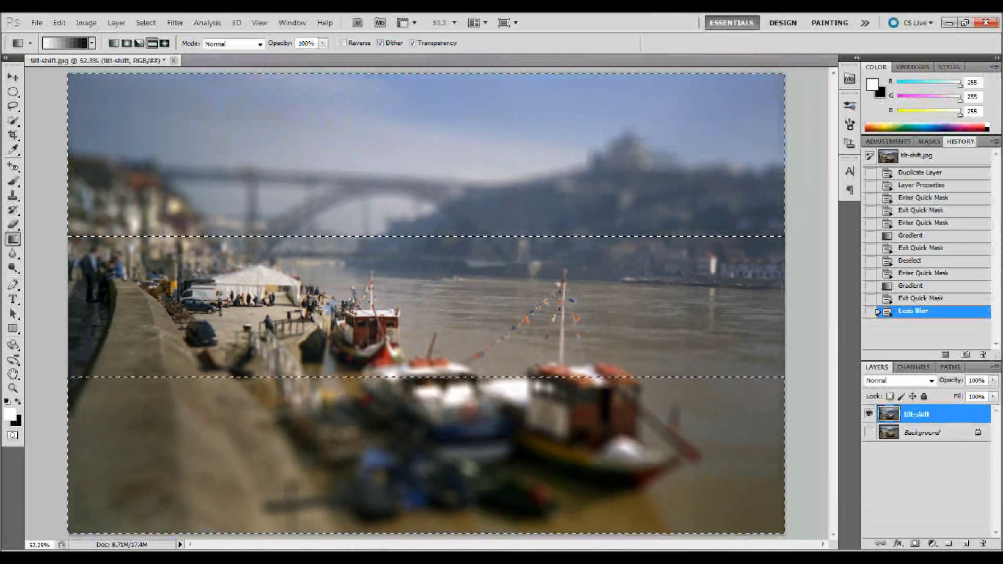
key("ctrl+d")
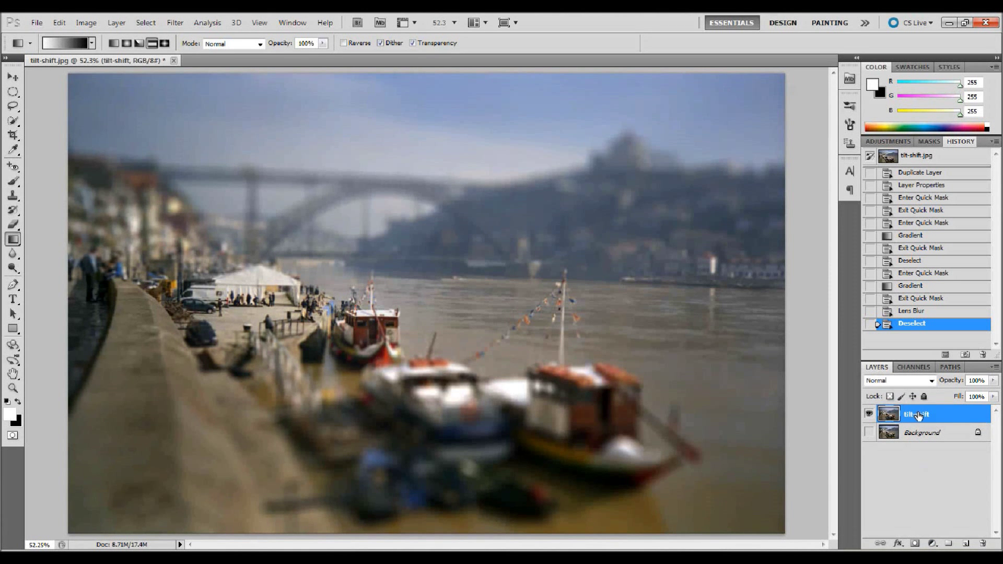
Step: Add a Hue/Saturation adjustment layer above the tilt-shift layer and raise the master saturation moderately
left_click(931, 544)
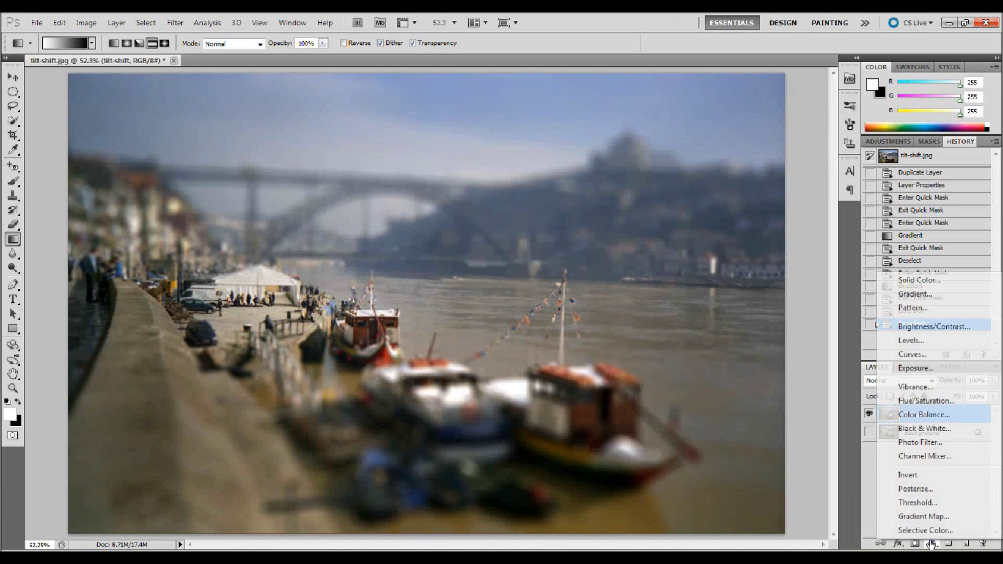
left_click(928, 401)
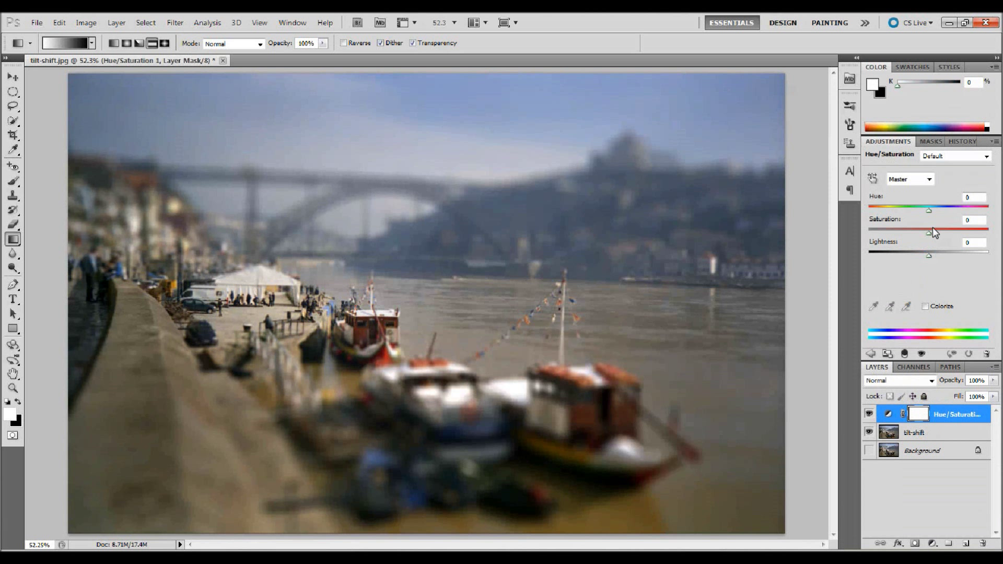
left_click_drag(927, 231, 939, 232)
left_click(930, 481)
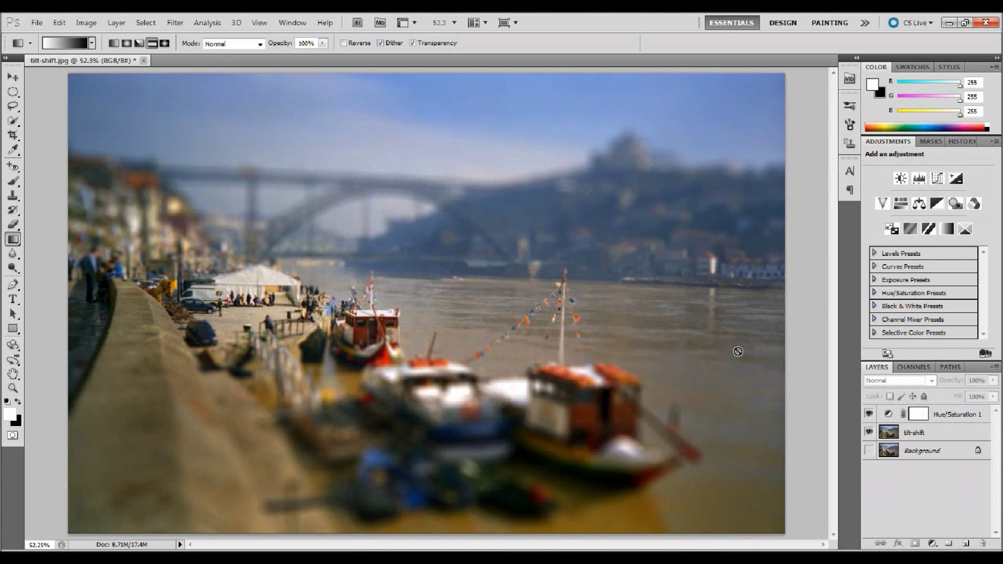
Step: Add a Curves adjustment layer with a slight S-curve: input 196 to output 212, midpoint anchored at 127, input 51 to output 38
left_click(932, 544)
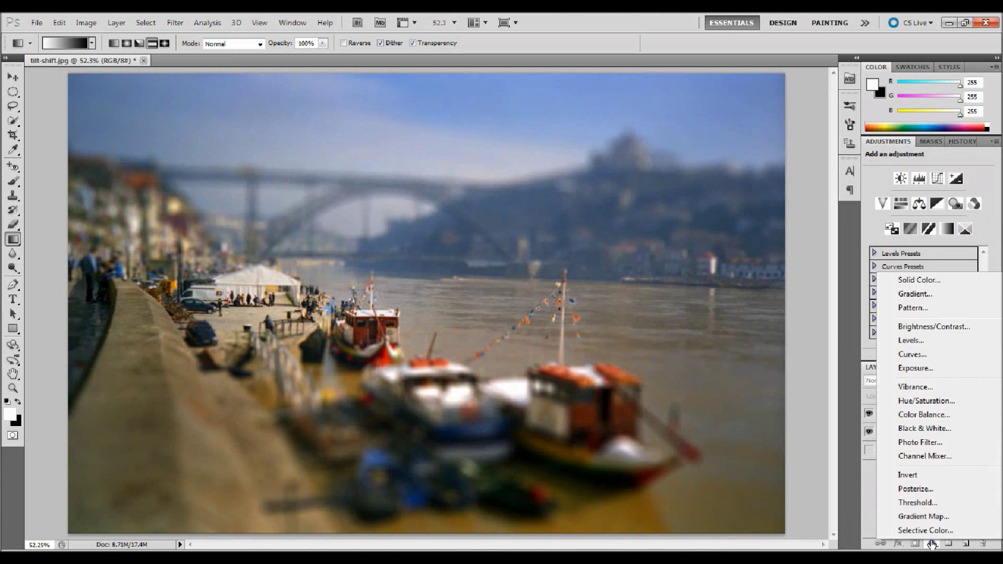
left_click(915, 356)
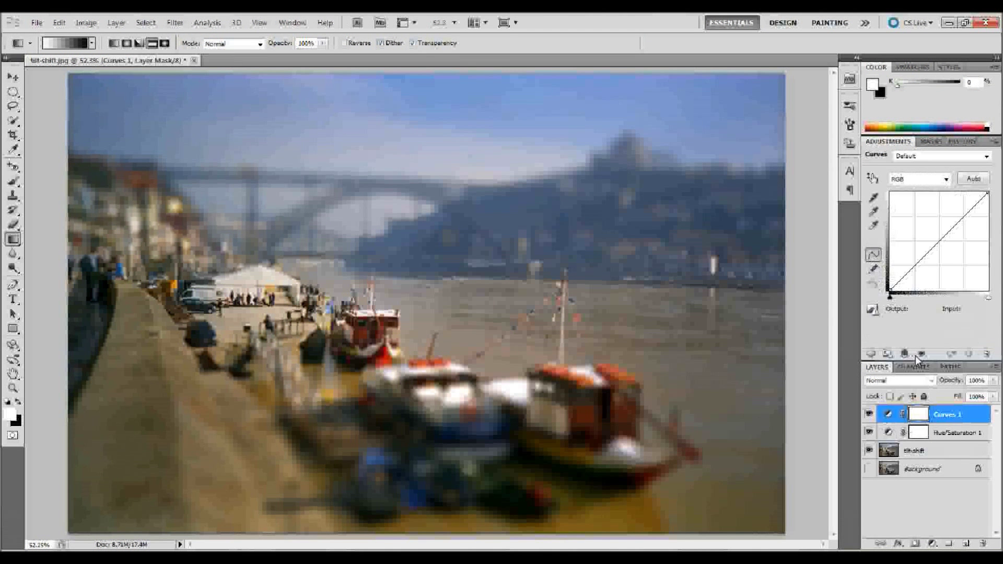
left_click(939, 242)
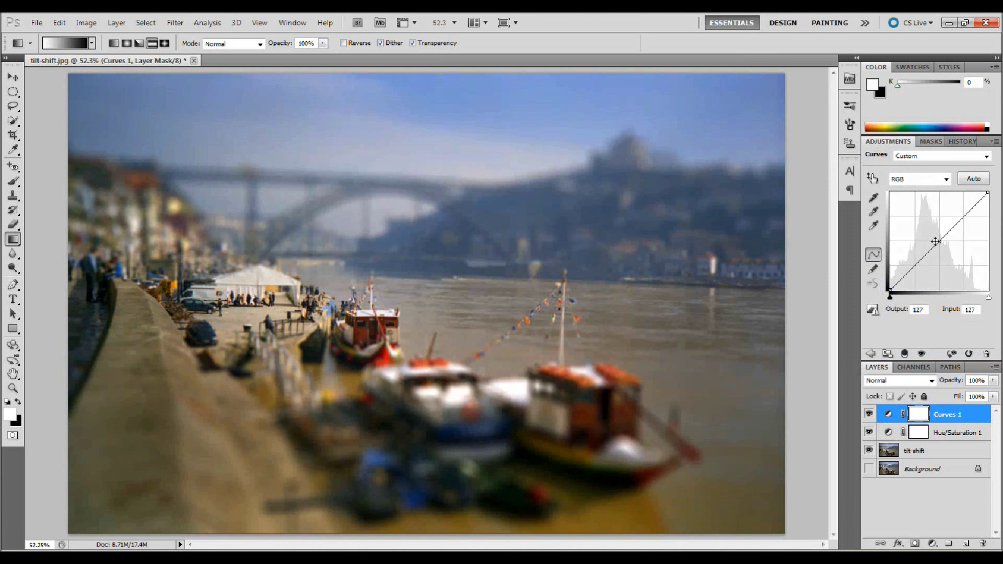
left_click(963, 217)
left_click(912, 266)
left_click(963, 218)
left_click_drag(963, 217, 965, 209)
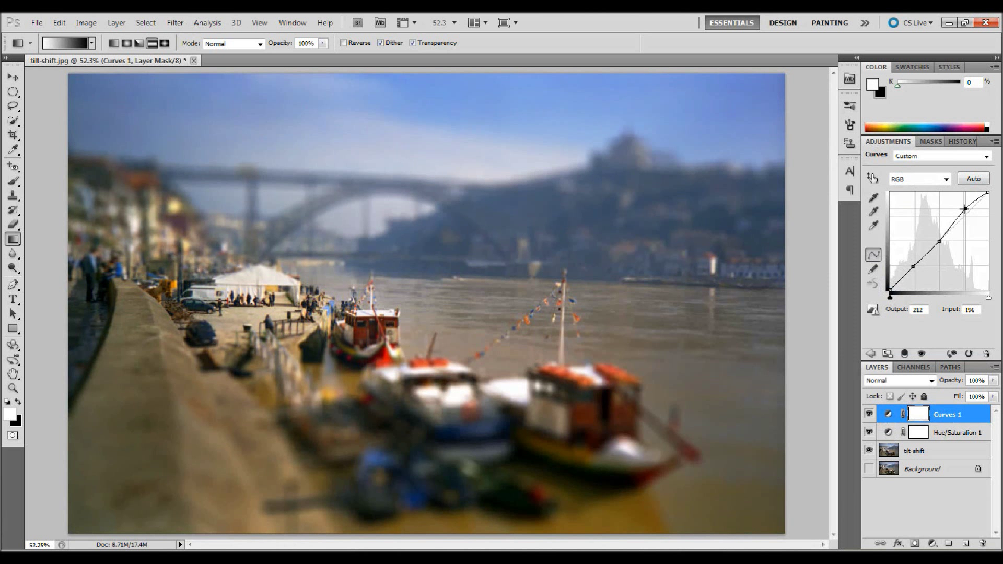
left_click_drag(913, 266, 910, 276)
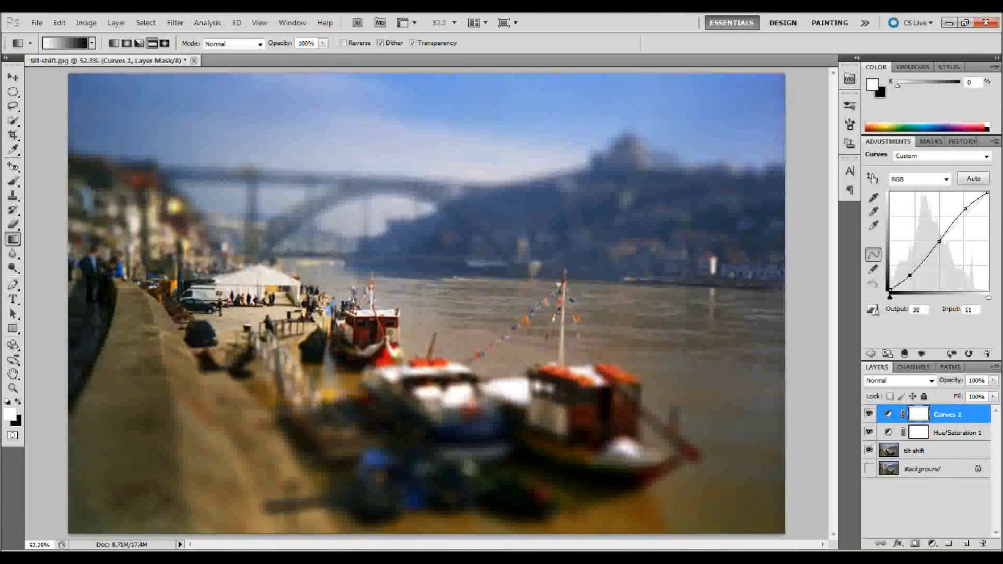
Step: Show the Background layer and switch the three layers above it off and on to compare the original with the edited photo
left_click(869, 468)
left_click_drag(869, 417, 869, 452)
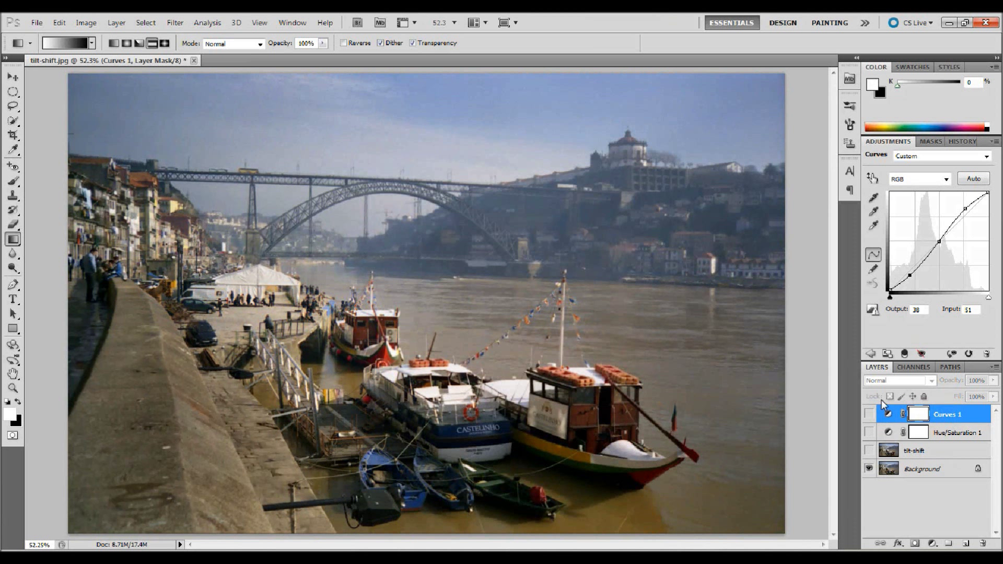
left_click_drag(869, 453, 869, 415)
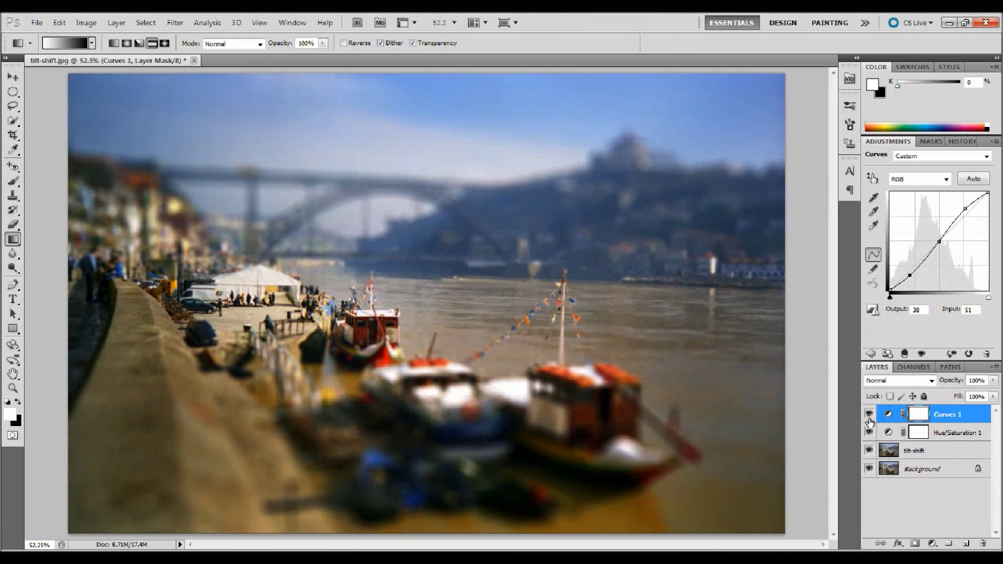